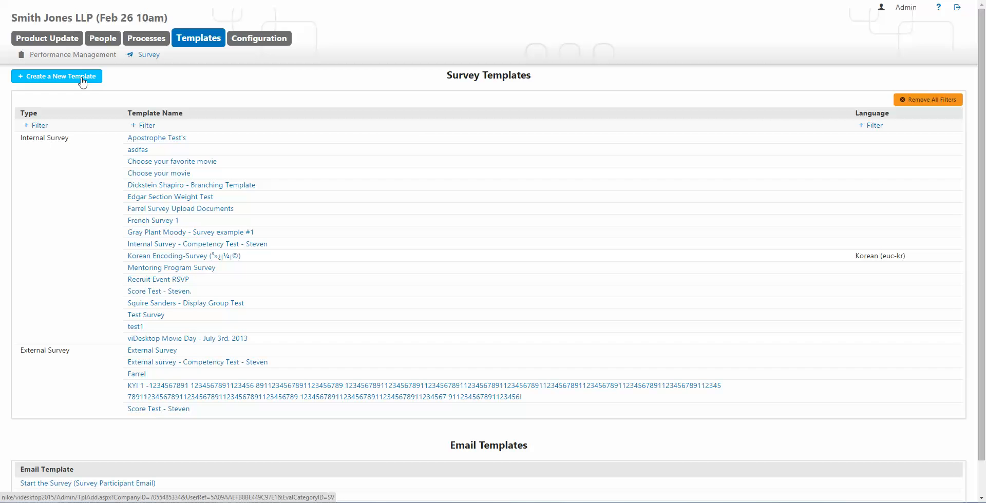
Create an empty template of type Internal Survey with the title My Survey
left_click(82, 81)
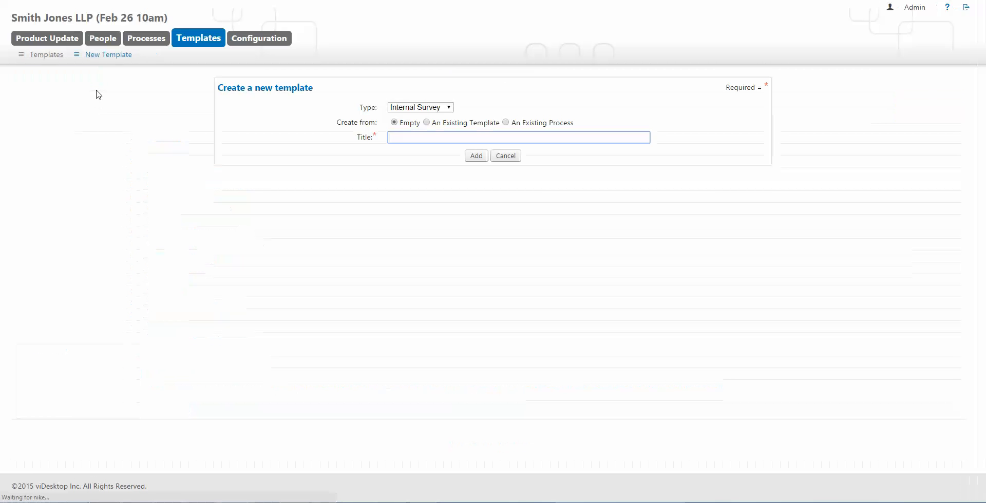
left_click(447, 107)
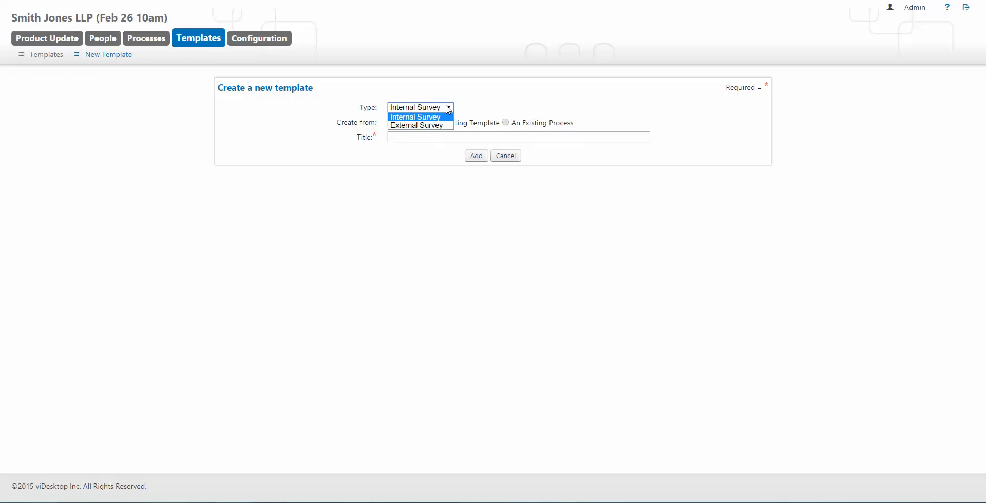
left_click(421, 118)
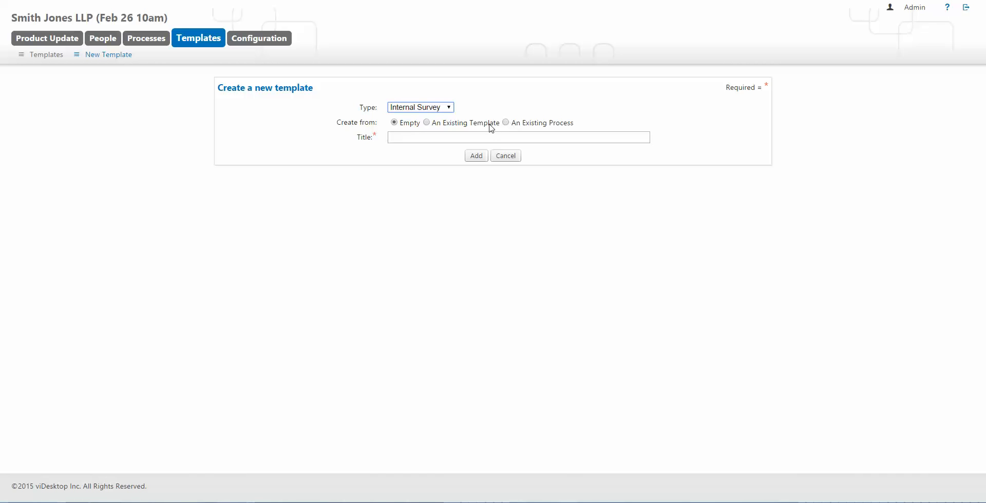
left_click(409, 137)
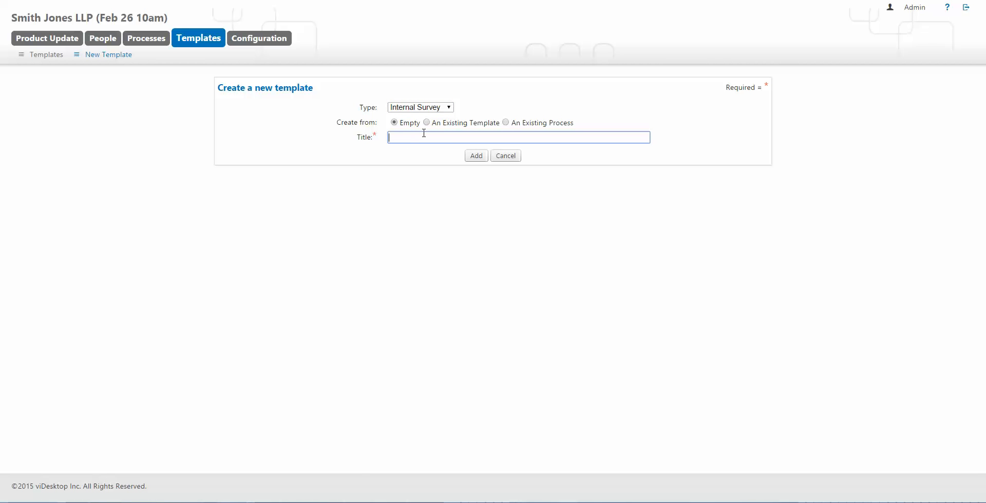
type("My Survey")
left_click(476, 155)
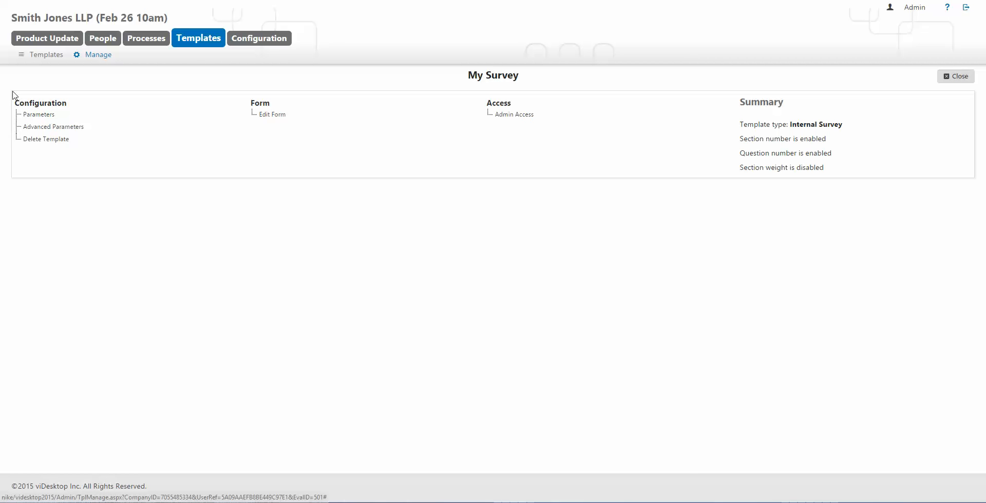
Review the parameters and advanced parameters of the My Survey template, then return to its management page
left_click_drag(14, 101, 91, 101)
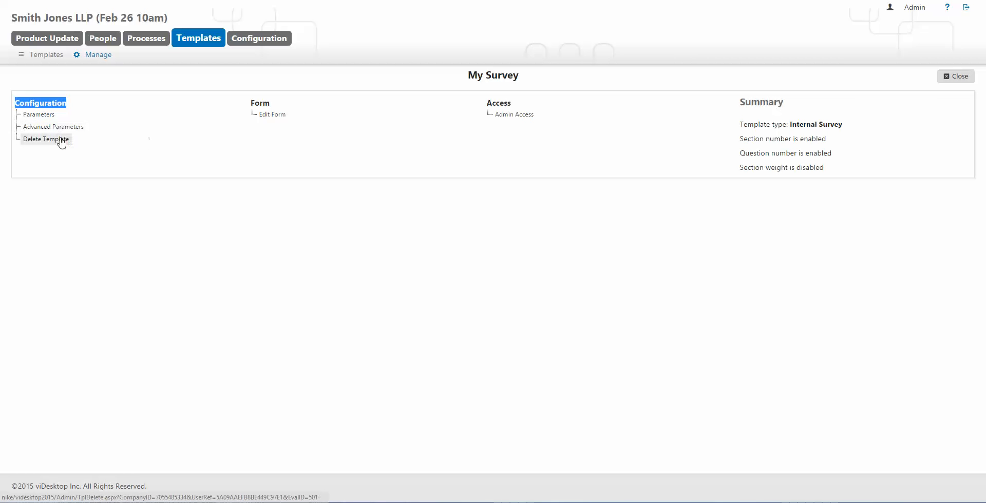
left_click(54, 115)
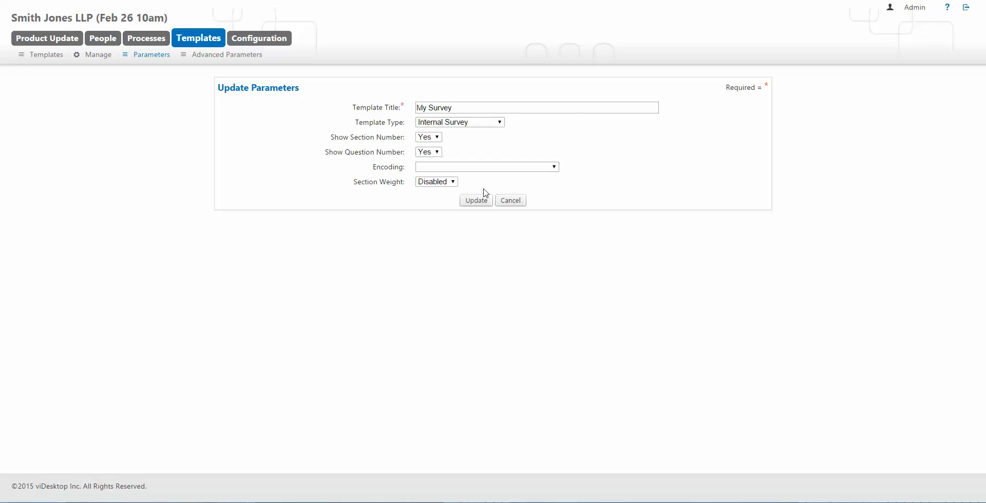
left_click(222, 58)
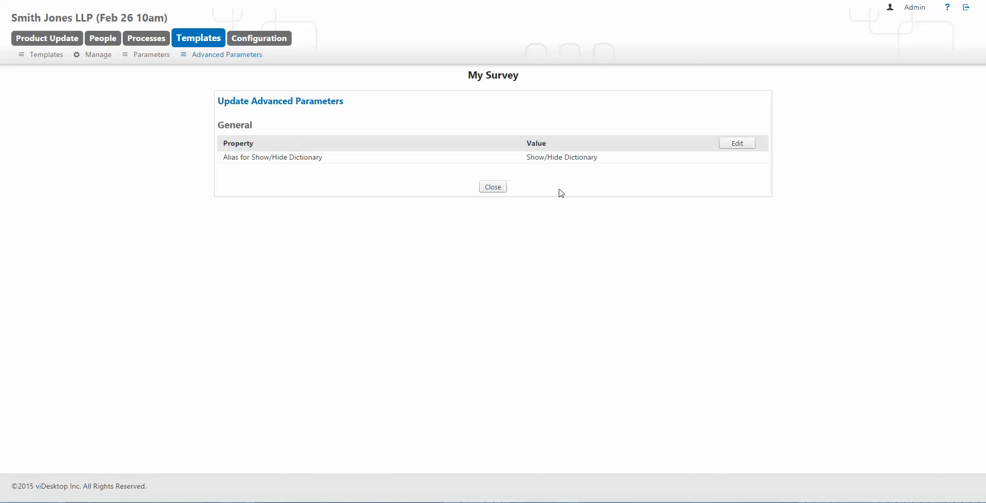
left_click(485, 188)
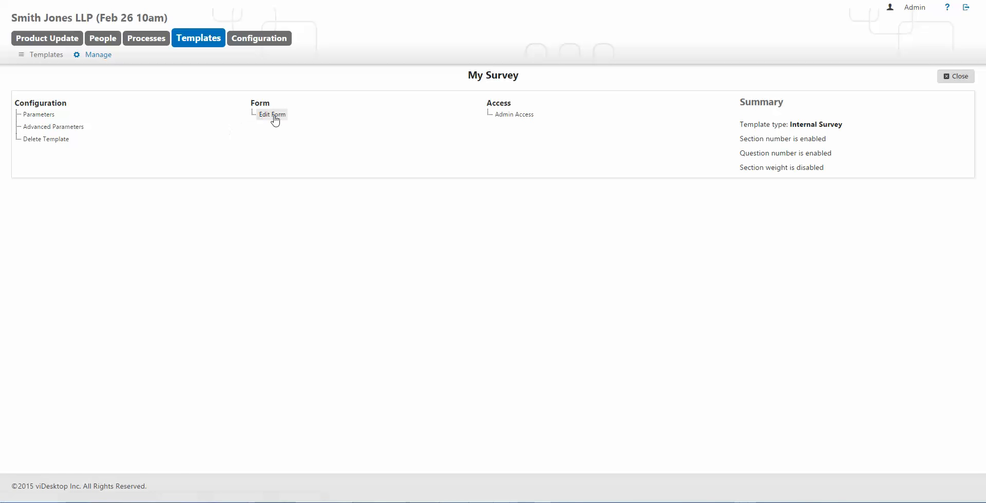
Add a section named Section One to the My Survey template's form
left_click(276, 117)
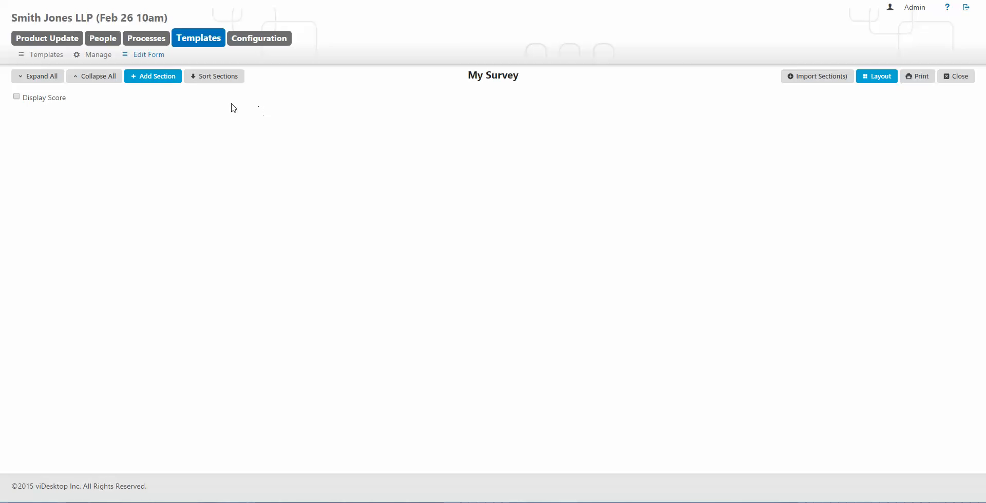
left_click(165, 81)
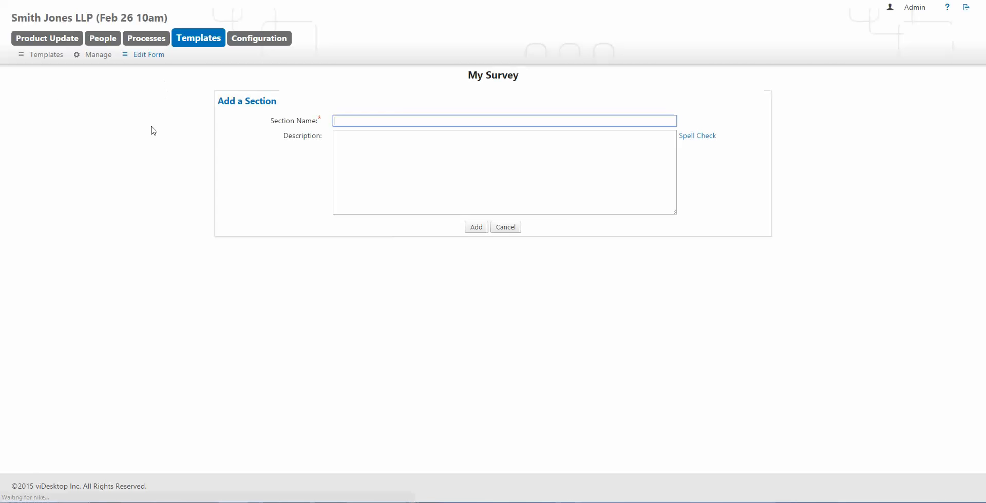
left_click(343, 122)
type("Sect")
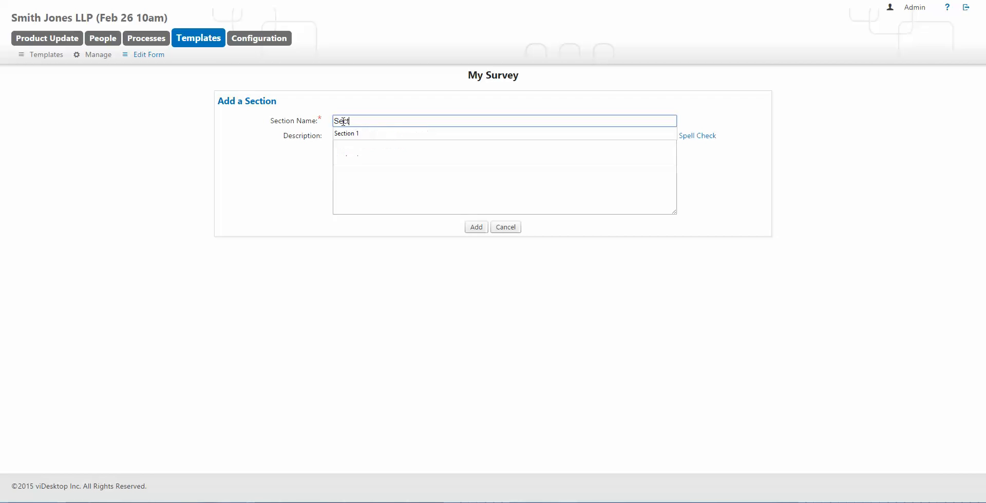
type("ion One")
left_click(476, 227)
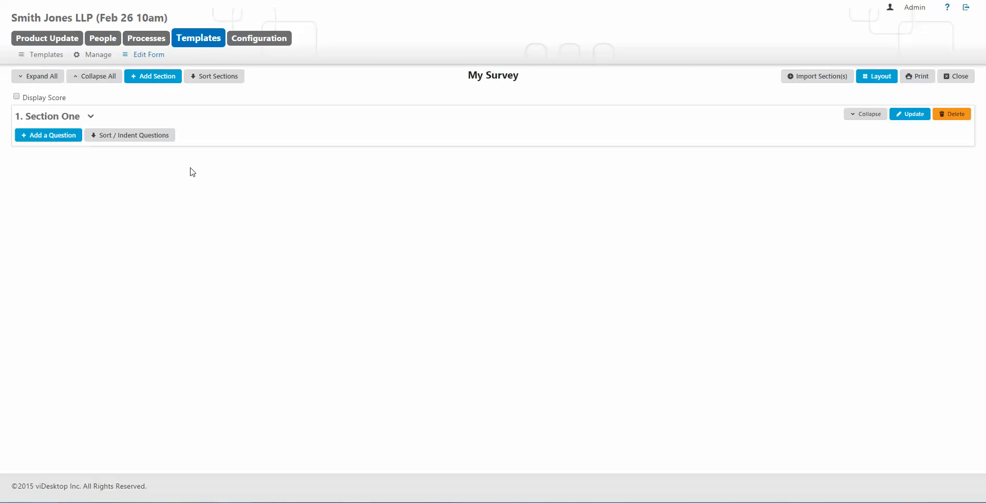
Add a section named Section Two as the last section in the form
left_click(144, 79)
type("Section Two")
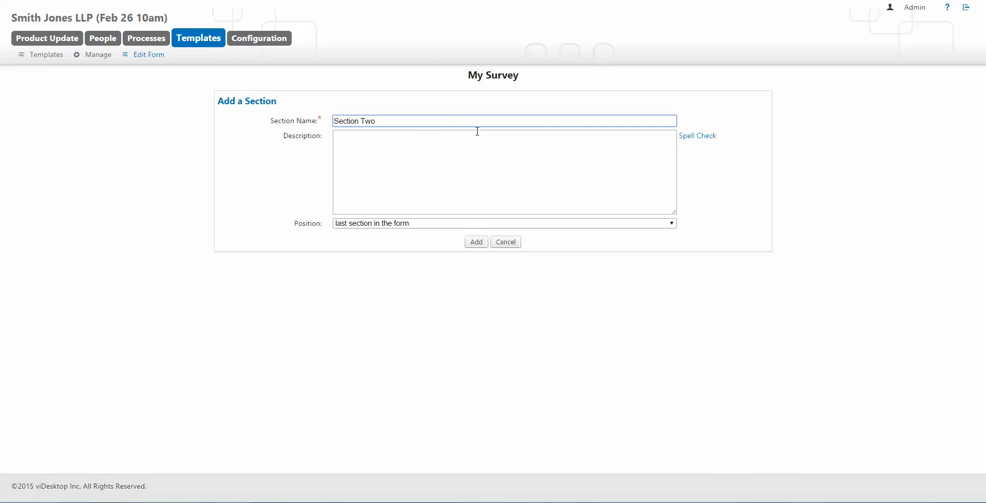
left_click(476, 242)
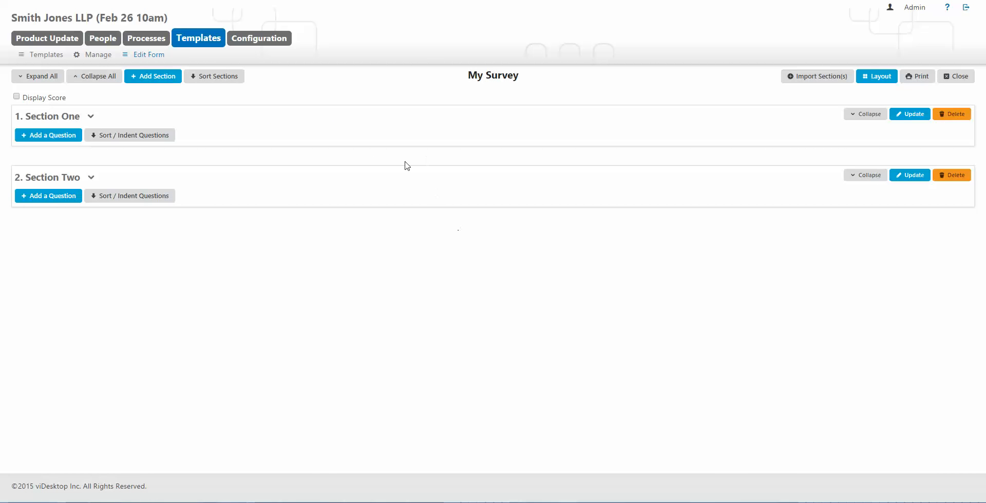
Examine the template's admin access settings and the selectable administrators, and close them without adding anyone
left_click(100, 58)
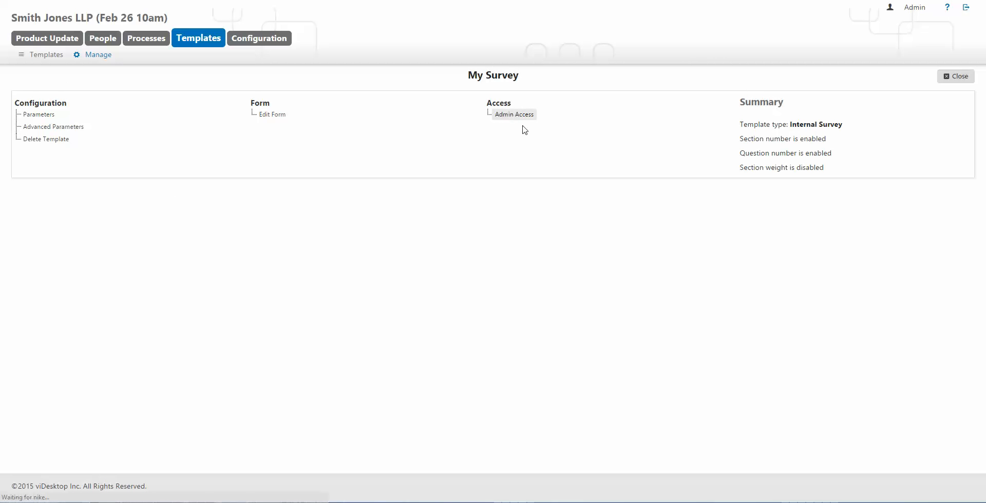
left_click(534, 116)
left_click(496, 137)
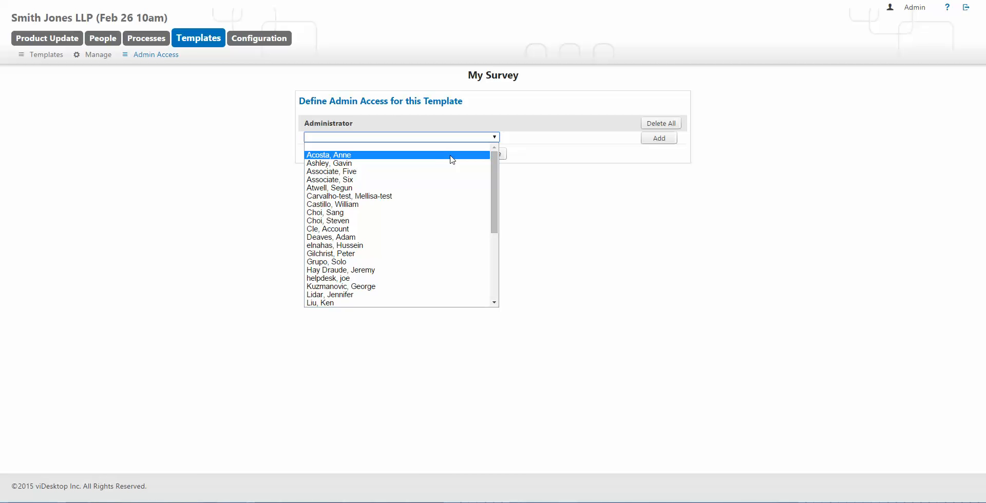
left_click(534, 155)
left_click(491, 154)
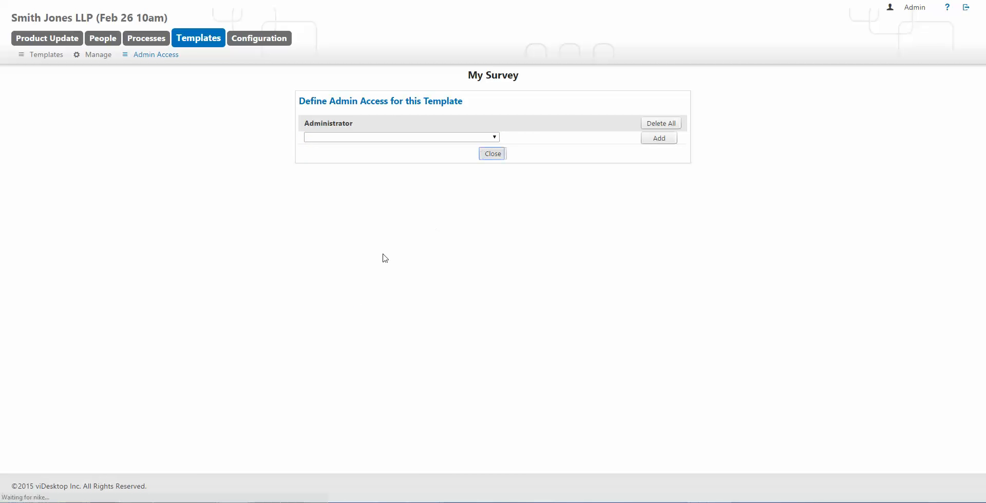
Start a new internal survey process from the My Survey template and title it My Internal Survey
left_click(138, 45)
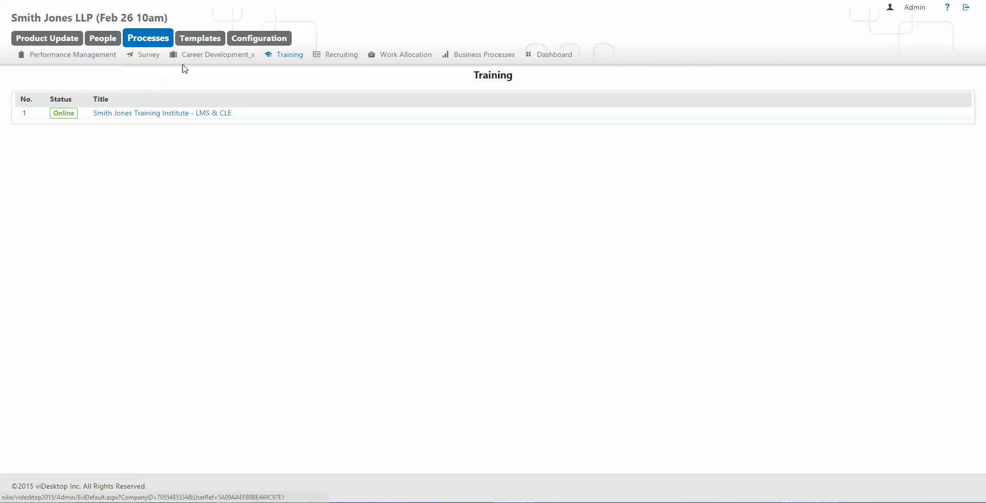
left_click(149, 57)
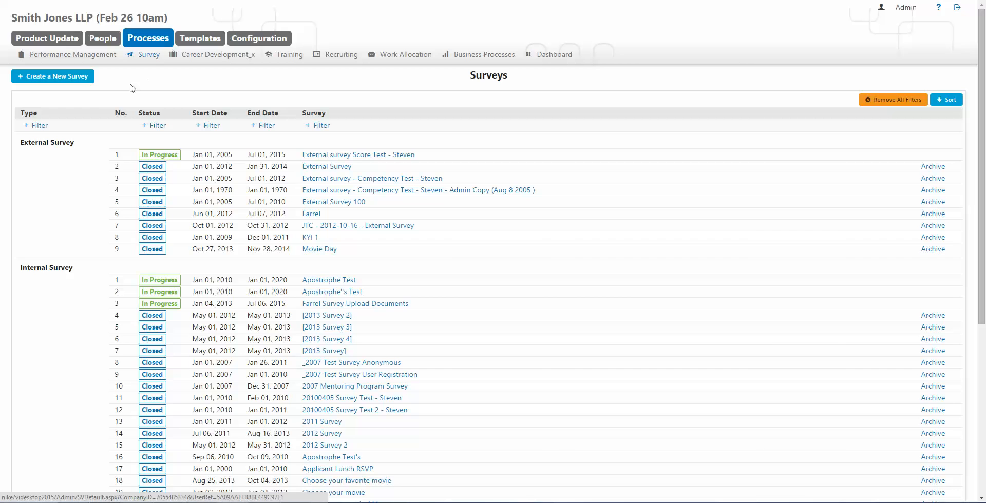
left_click(82, 78)
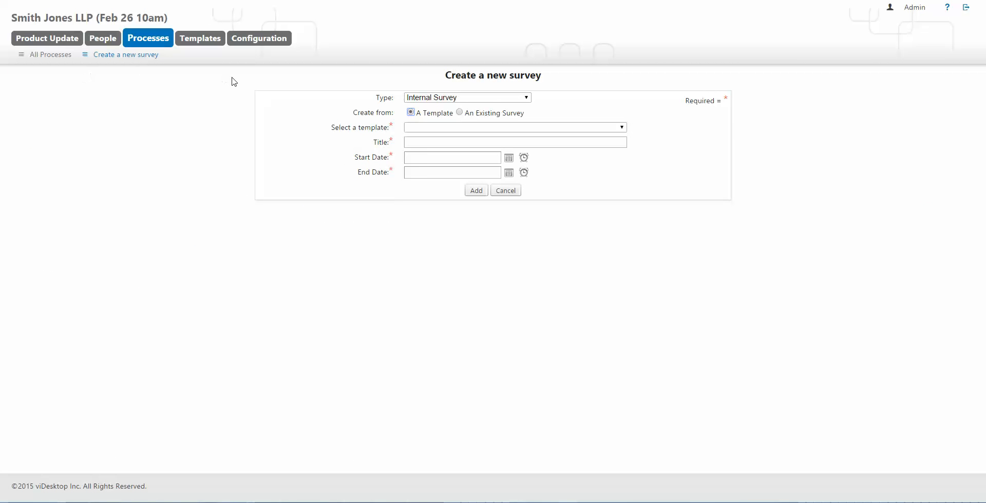
left_click(494, 99)
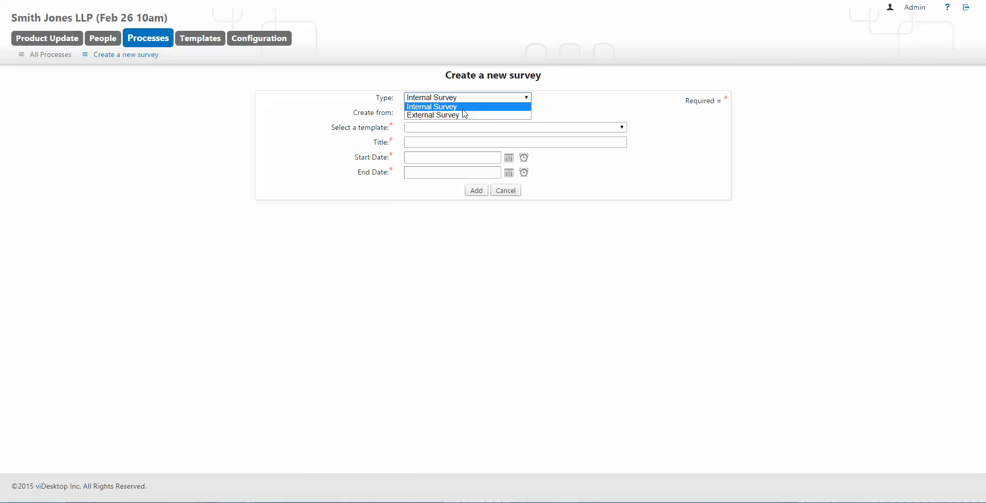
left_click(487, 107)
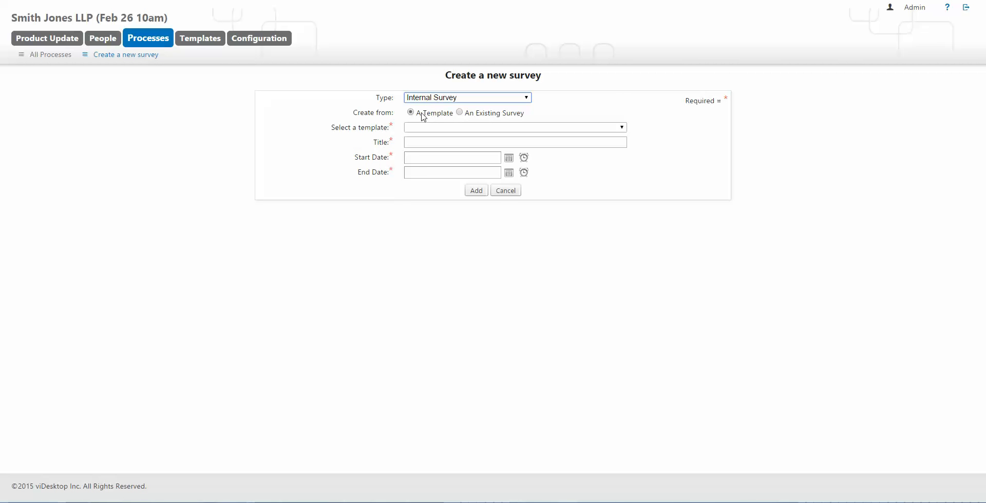
left_click(428, 130)
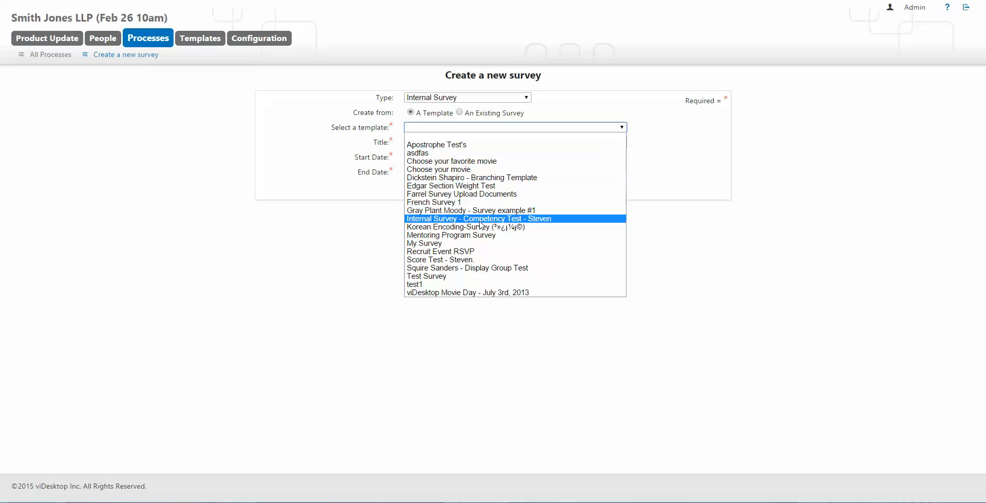
left_click(438, 243)
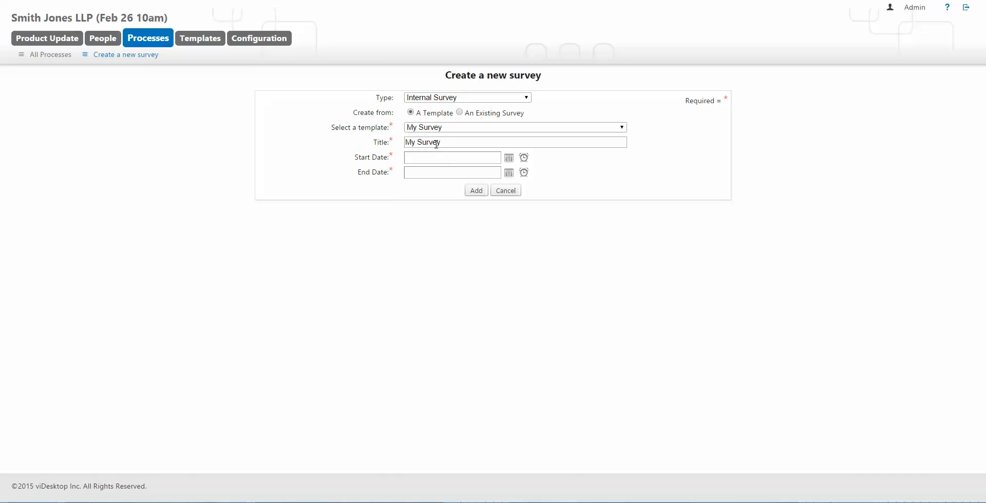
left_click_drag(437, 142, 433, 142)
left_click(458, 144)
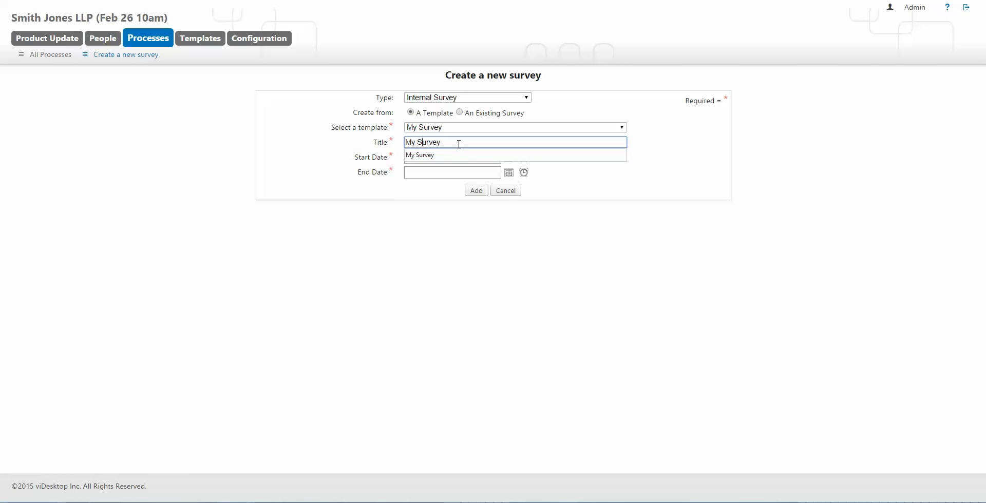
type("Internal")
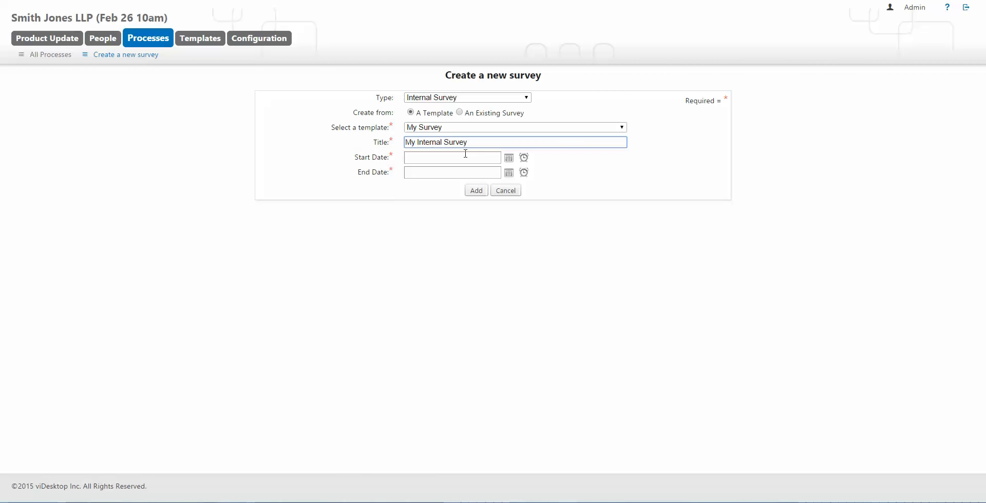
Set the survey's start date to Mar 01, 2015 and end date to Mar 31, 2015, and add the survey
left_click(509, 159)
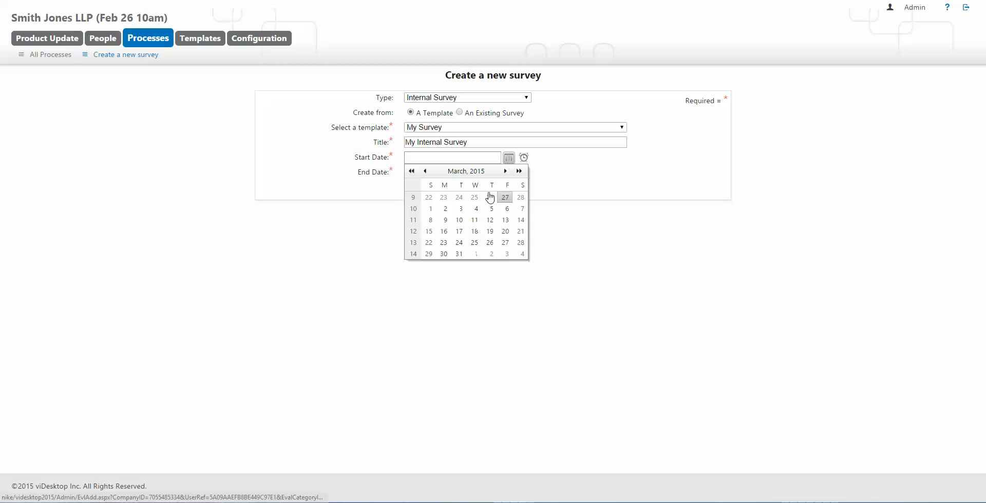
left_click(431, 210)
left_click(488, 173)
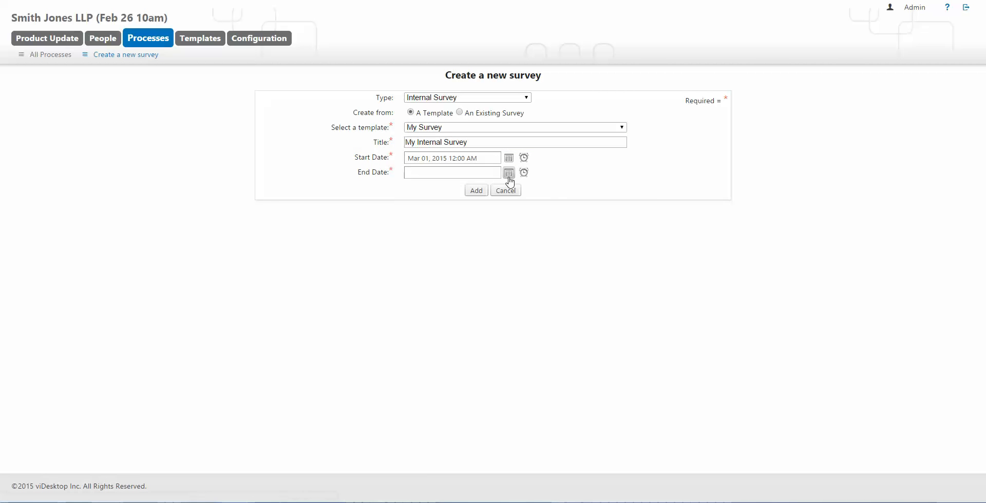
left_click(508, 173)
left_click(459, 270)
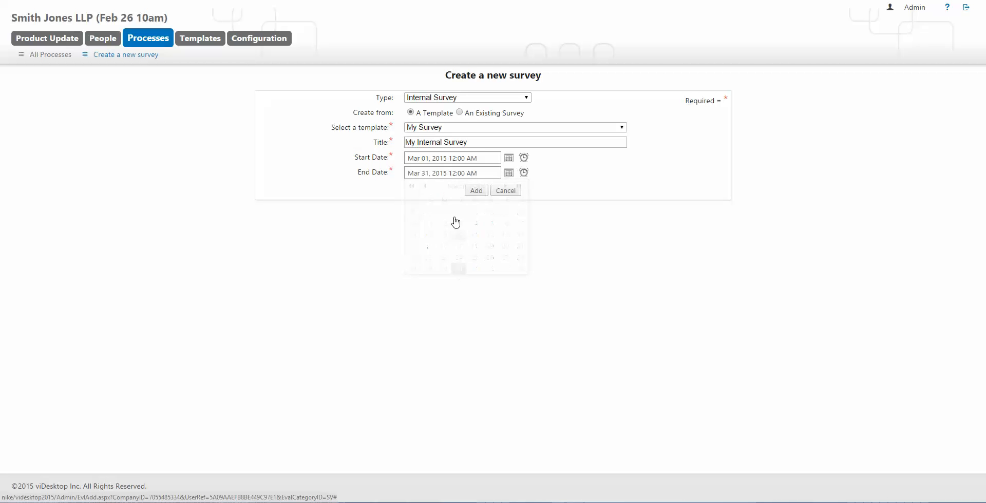
left_click(475, 191)
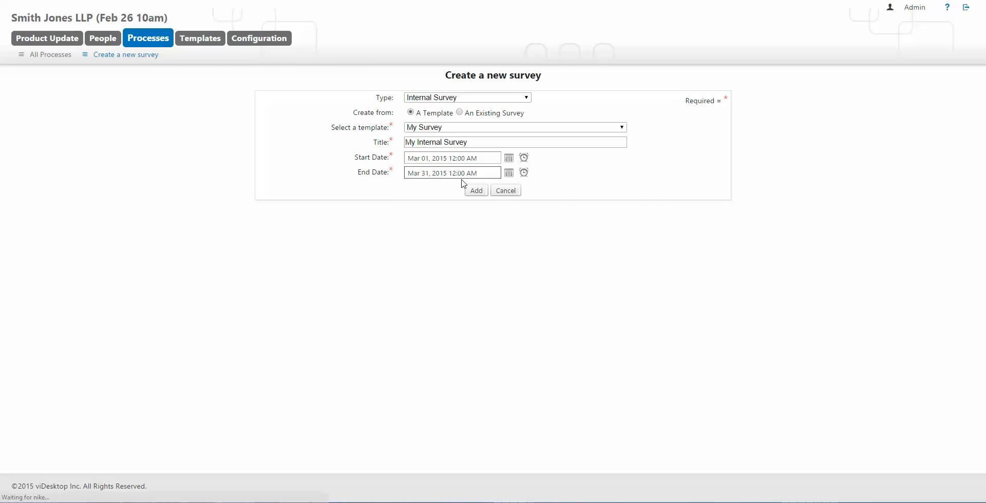
left_click(469, 189)
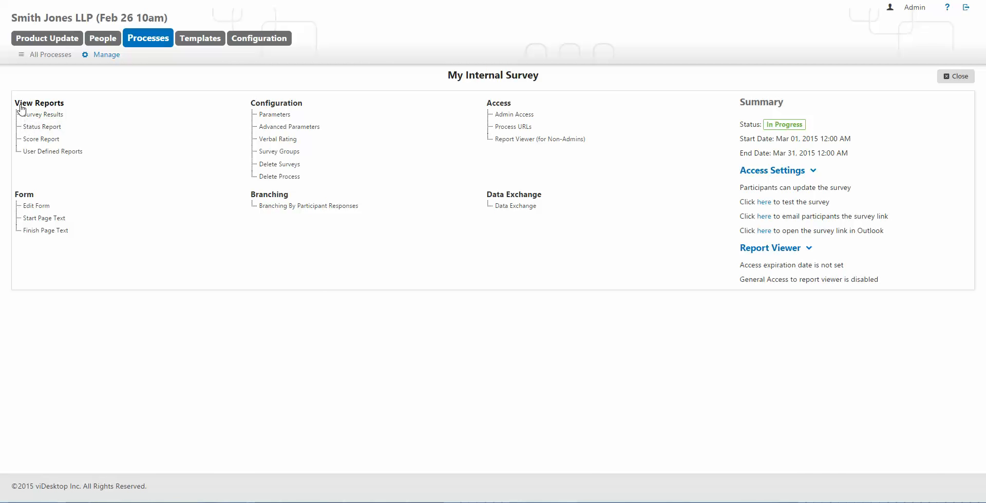
Check the sections in My Internal Survey's form and return to the survey's management page
left_click(36, 206)
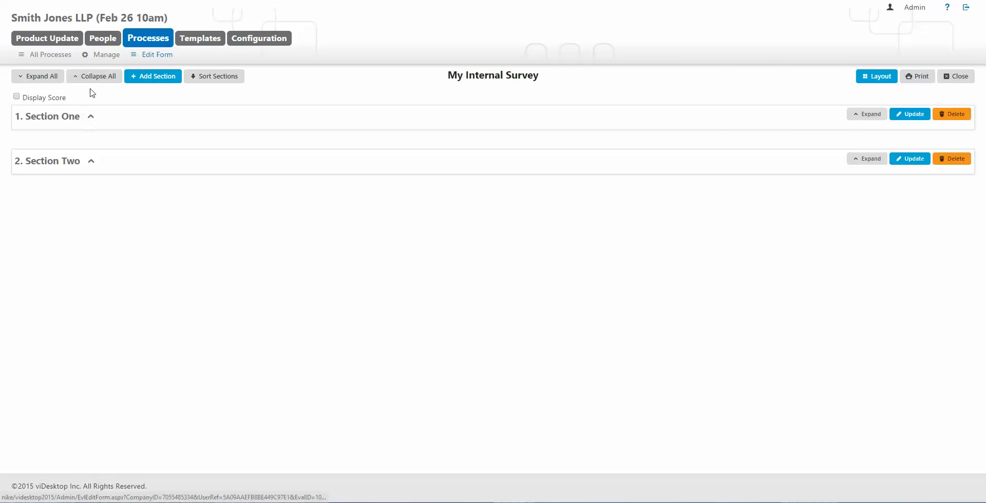
left_click(106, 55)
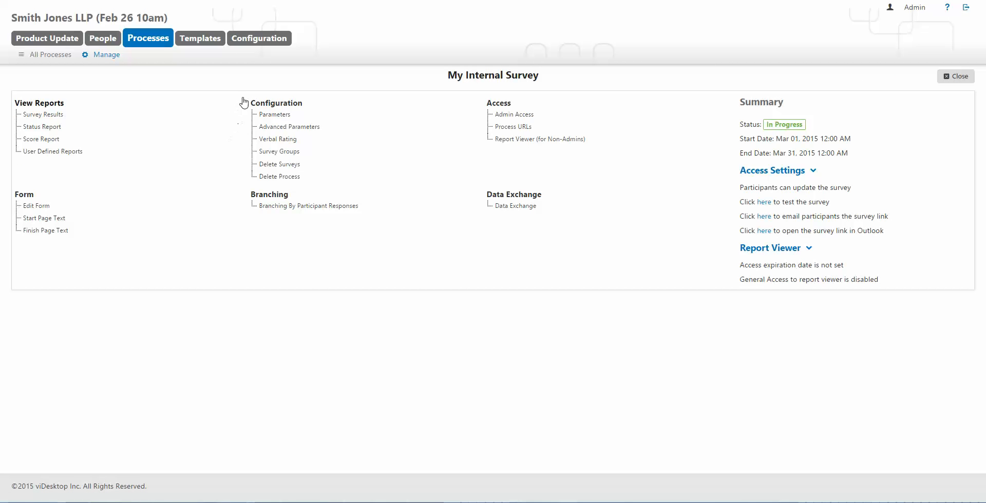